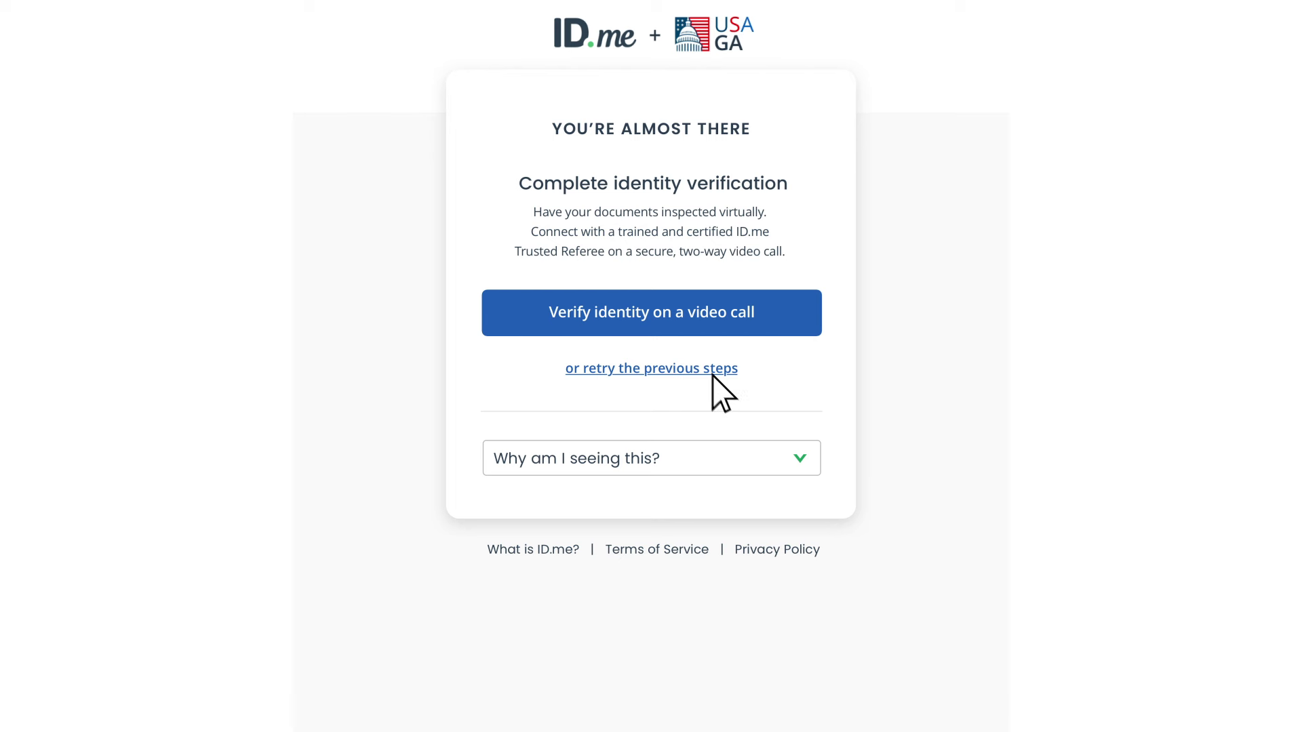
Step: Choose 'Verify identity on a video call' on the Complete identity verification page
{"action": "left_click", "coordinate": [649, 312]}
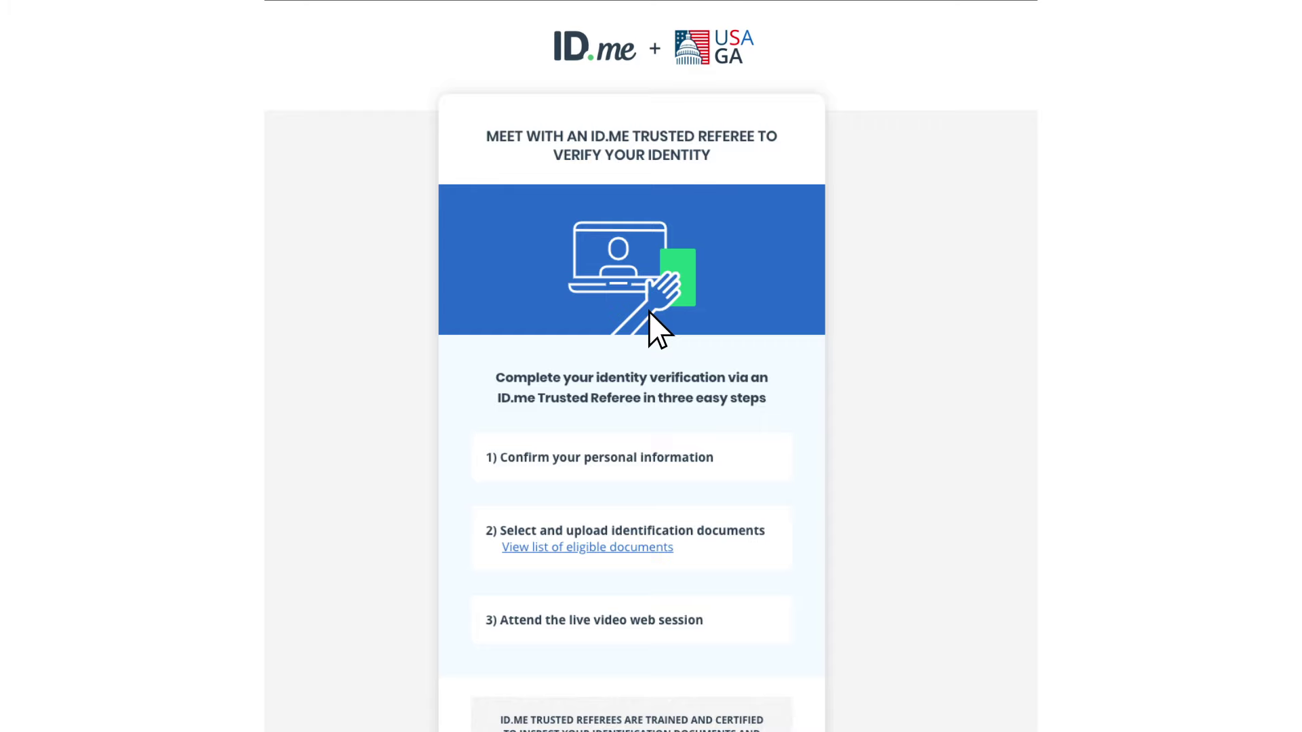
Step: Open the eligible documents list and read through the primary and secondary ID article
{"action": "left_click", "coordinate": [636, 546]}
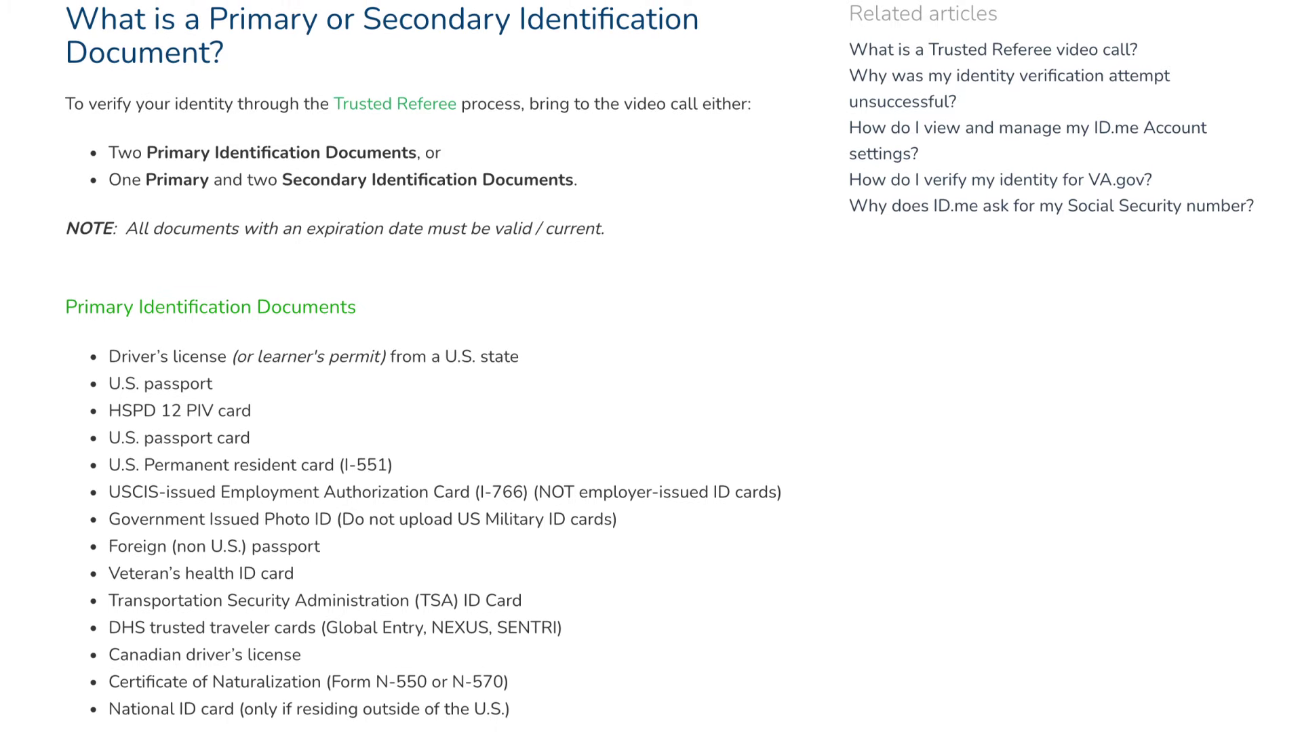
{"action": "scroll", "coordinate": [651, 367], "scroll_direction": "down", "scroll_amount": 2}
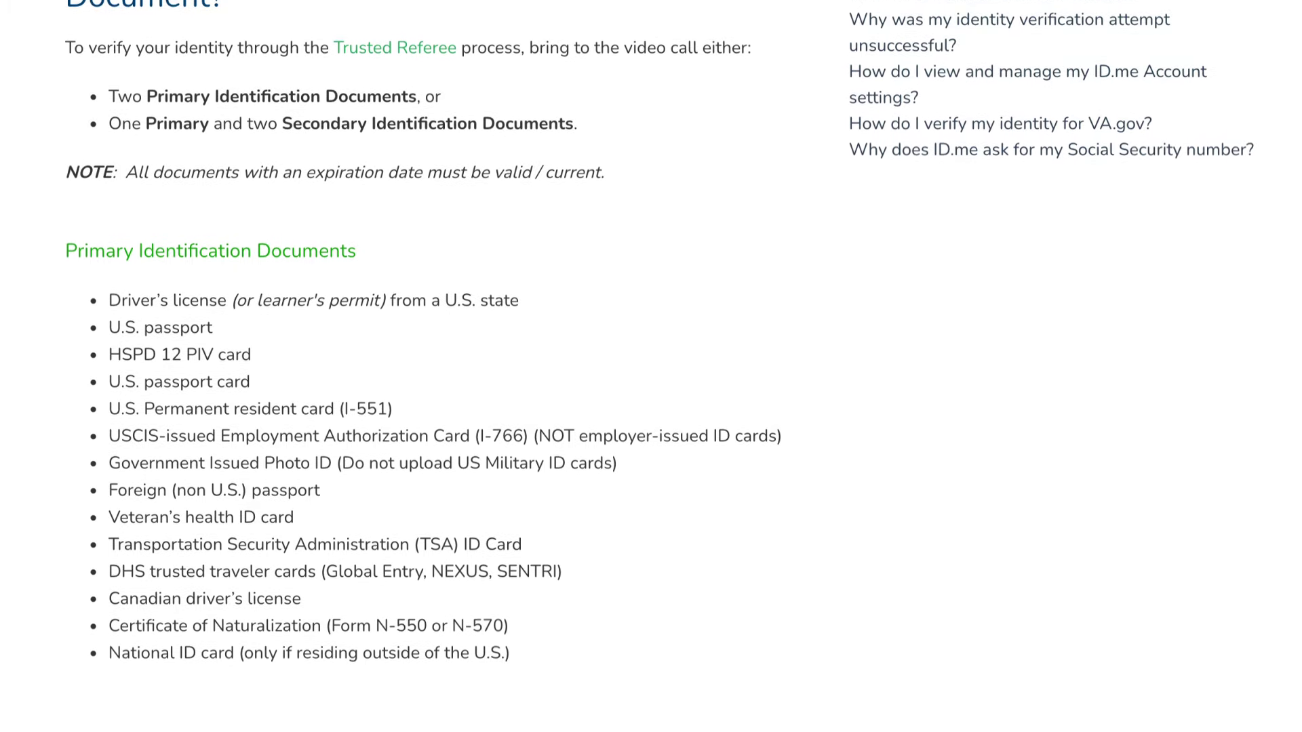
{"action": "scroll", "coordinate": [651, 366], "scroll_direction": "down", "scroll_amount": 3}
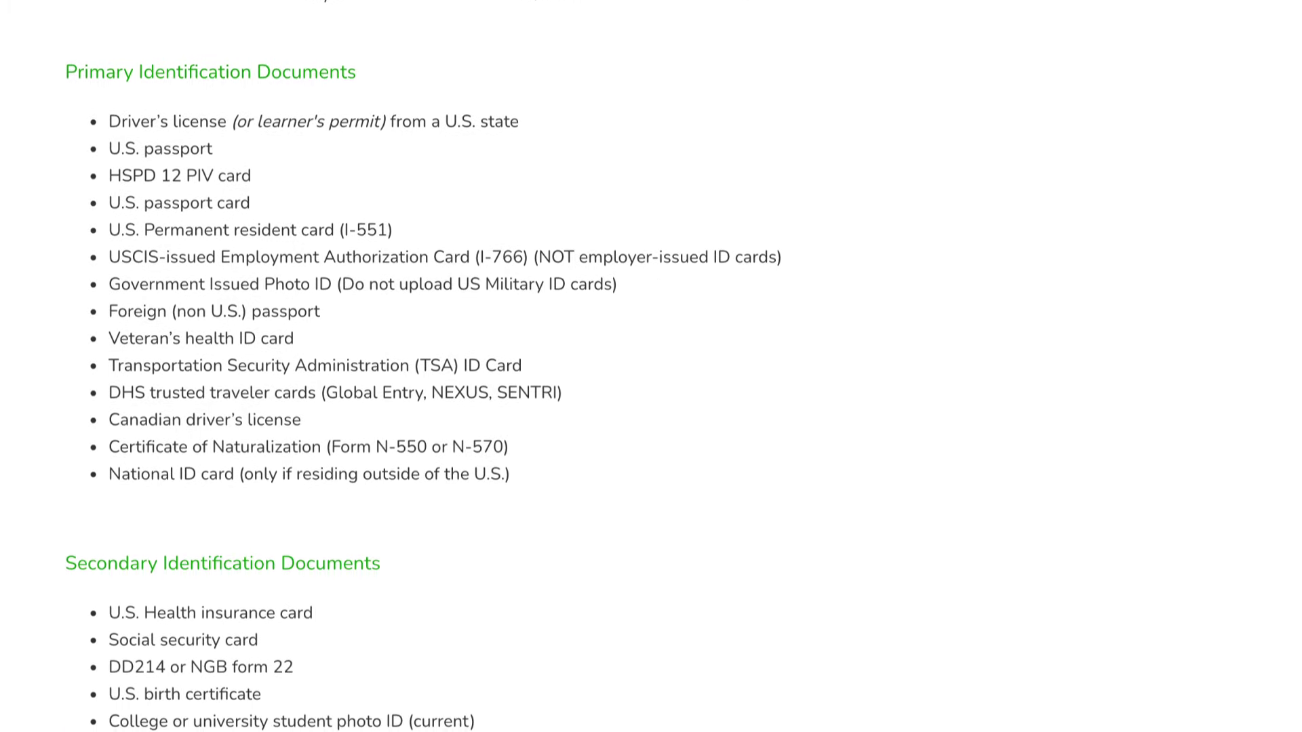
{"action": "scroll", "coordinate": [650, 366], "scroll_direction": "down", "scroll_amount": 1}
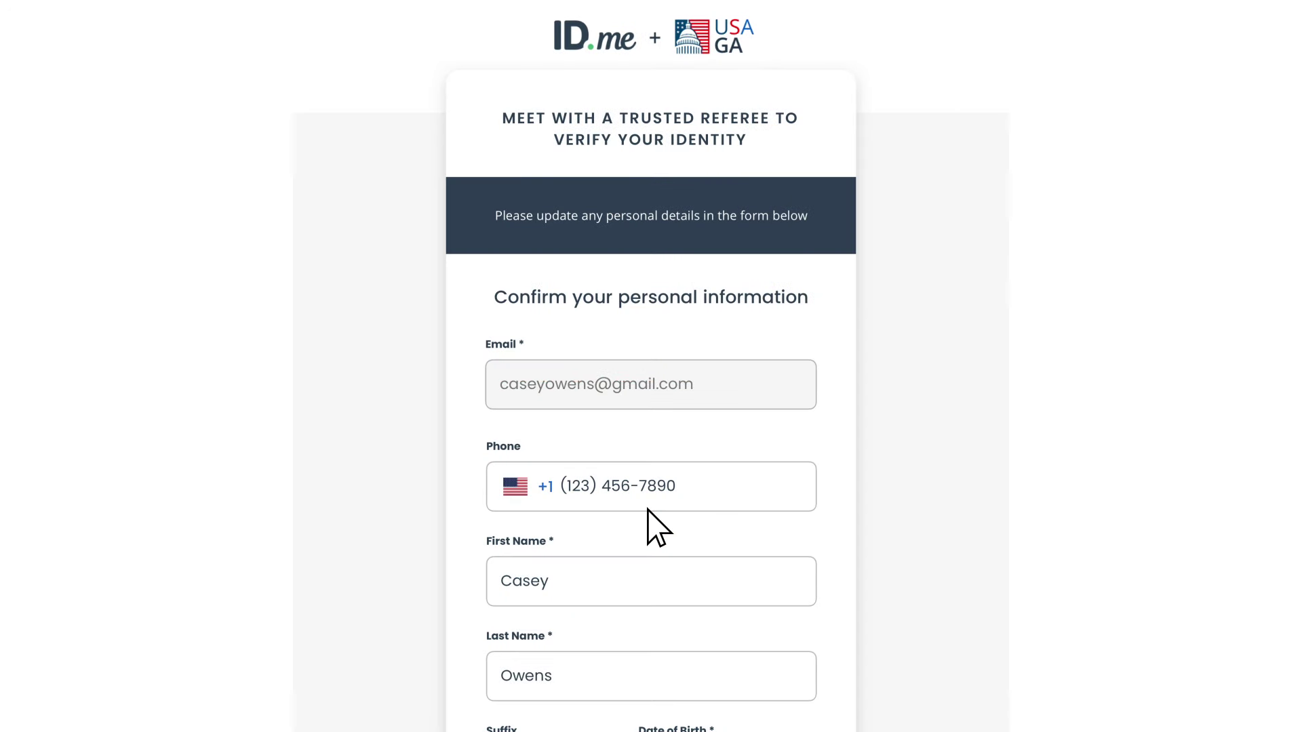
Step: Accept the pre-filled personal information form, then the pre-filled home address form
{"action": "scroll", "coordinate": [648, 514], "scroll_direction": "down", "scroll_amount": 2}
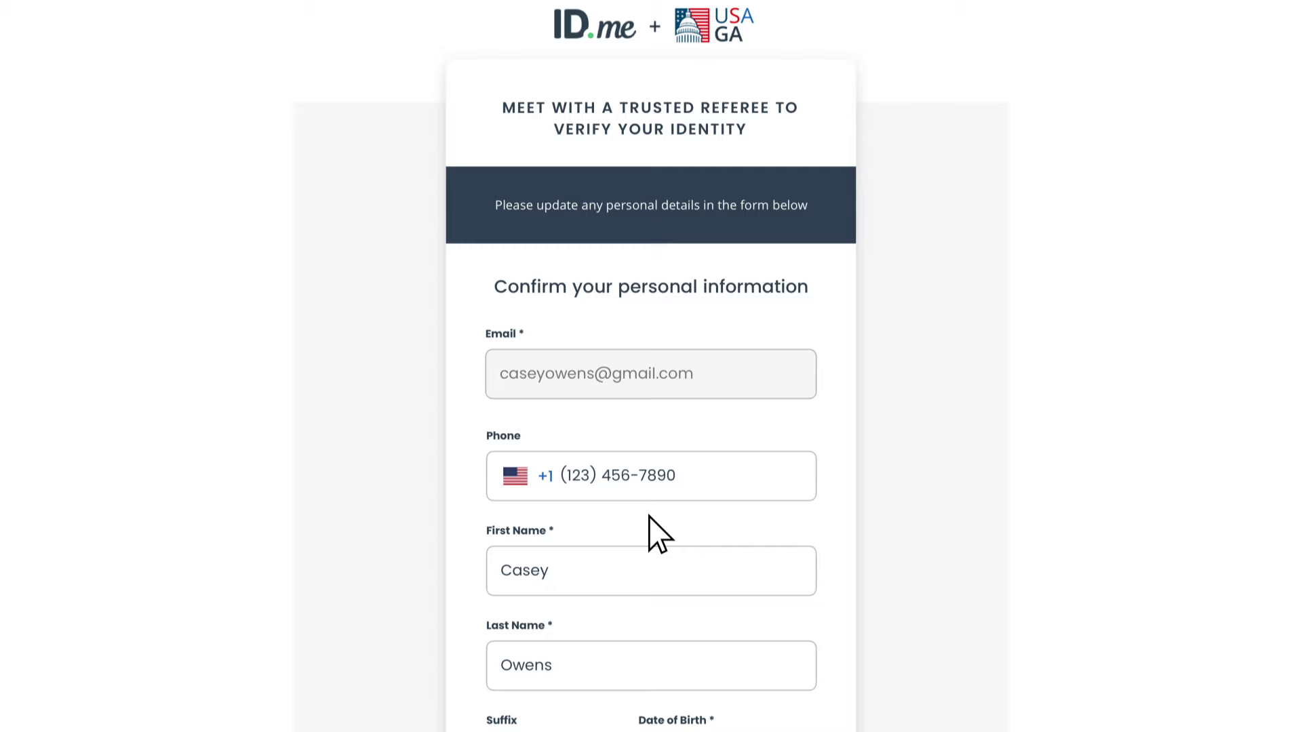
{"action": "scroll", "coordinate": [664, 591], "scroll_direction": "down", "scroll_amount": 3}
{"action": "left_click", "coordinate": [675, 648]}
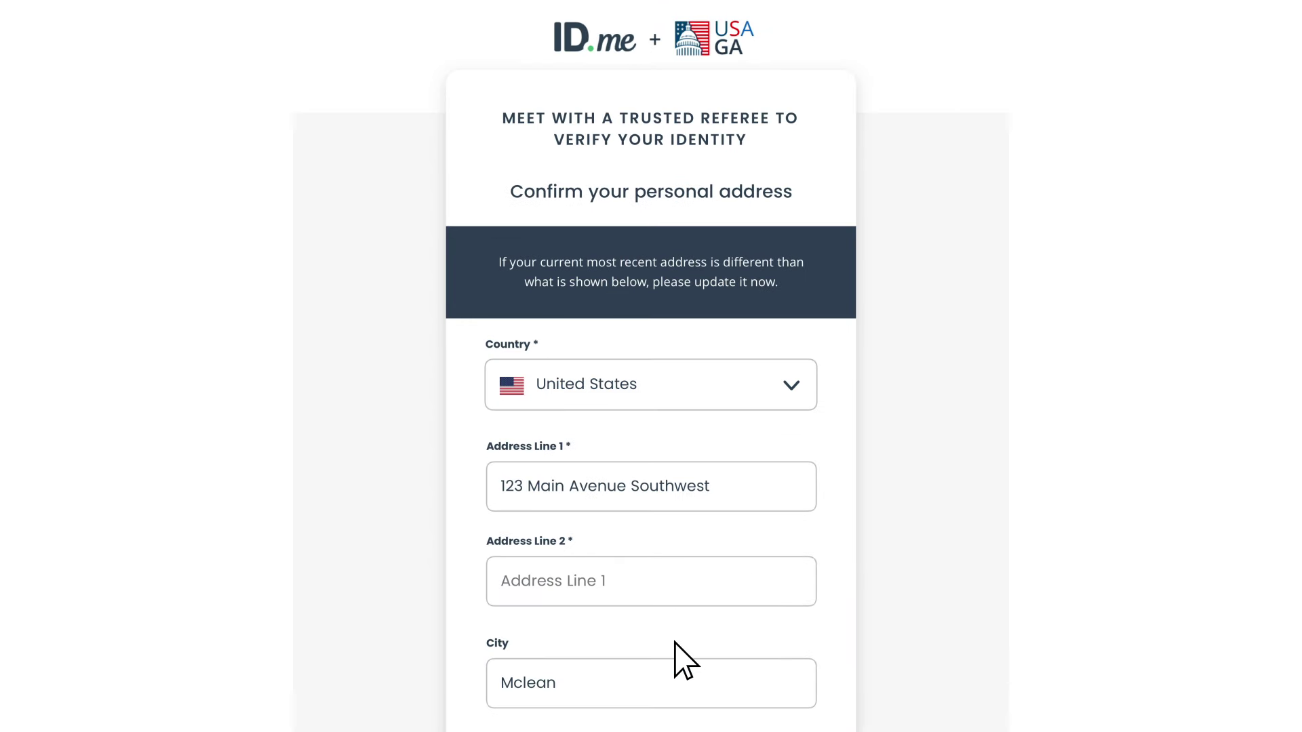
{"action": "scroll", "coordinate": [674, 642], "scroll_direction": "down", "scroll_amount": 4}
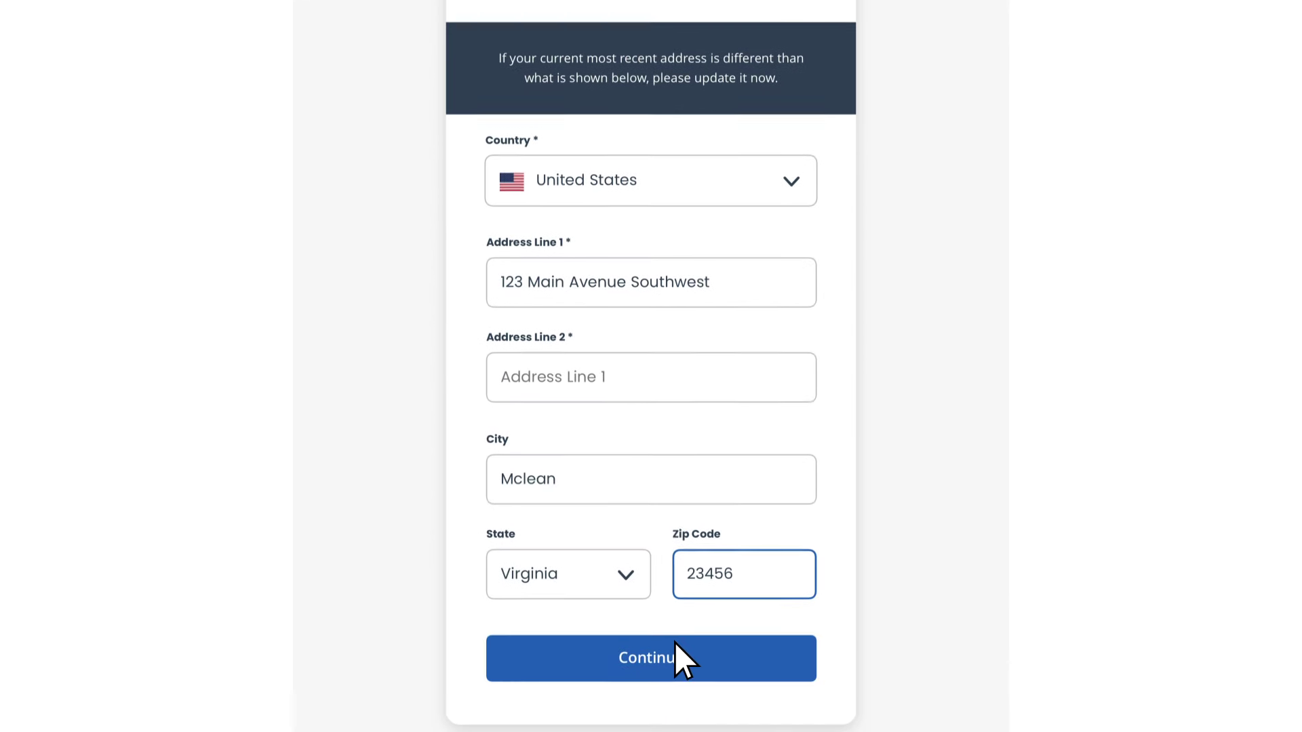
{"action": "left_click", "coordinate": [674, 644]}
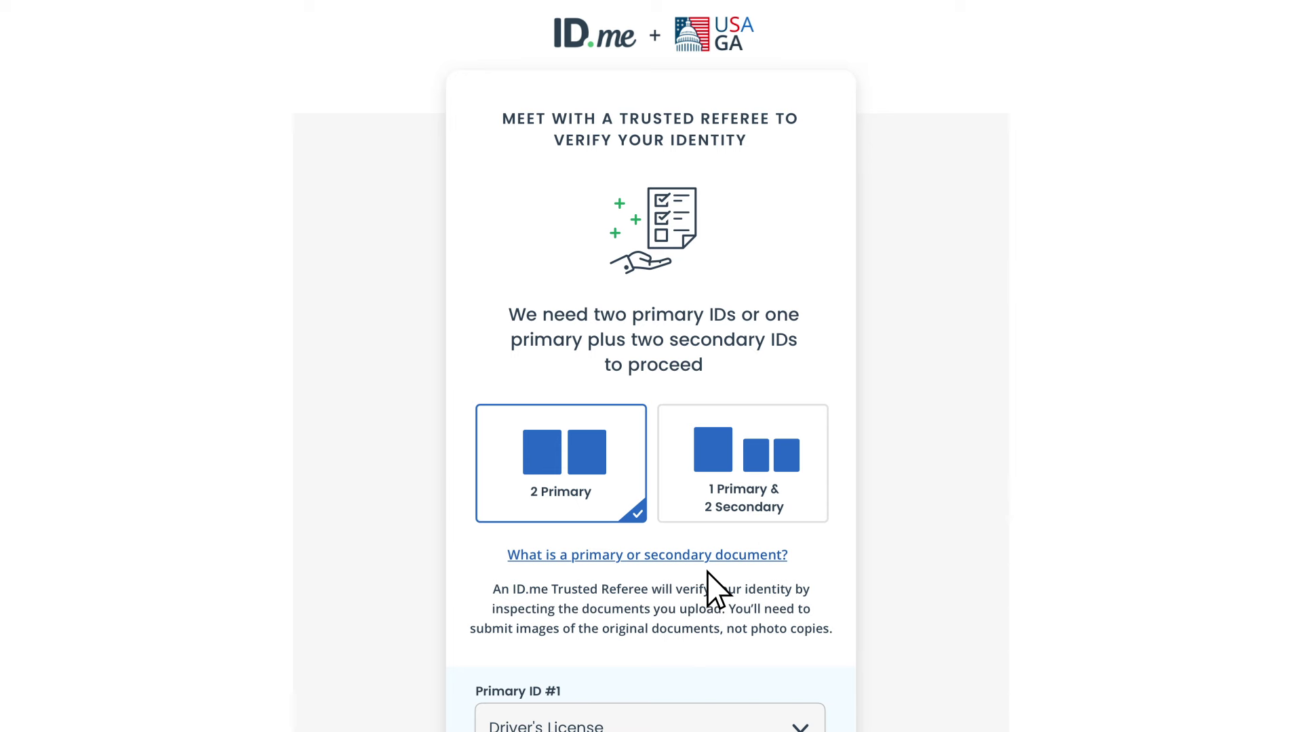
Step: Look over the document selection page and open the 'What is a primary or secondary document?' help
{"action": "scroll", "coordinate": [707, 572], "scroll_direction": "down", "scroll_amount": 3}
{"action": "scroll", "coordinate": [707, 572], "scroll_direction": "down", "scroll_amount": 4}
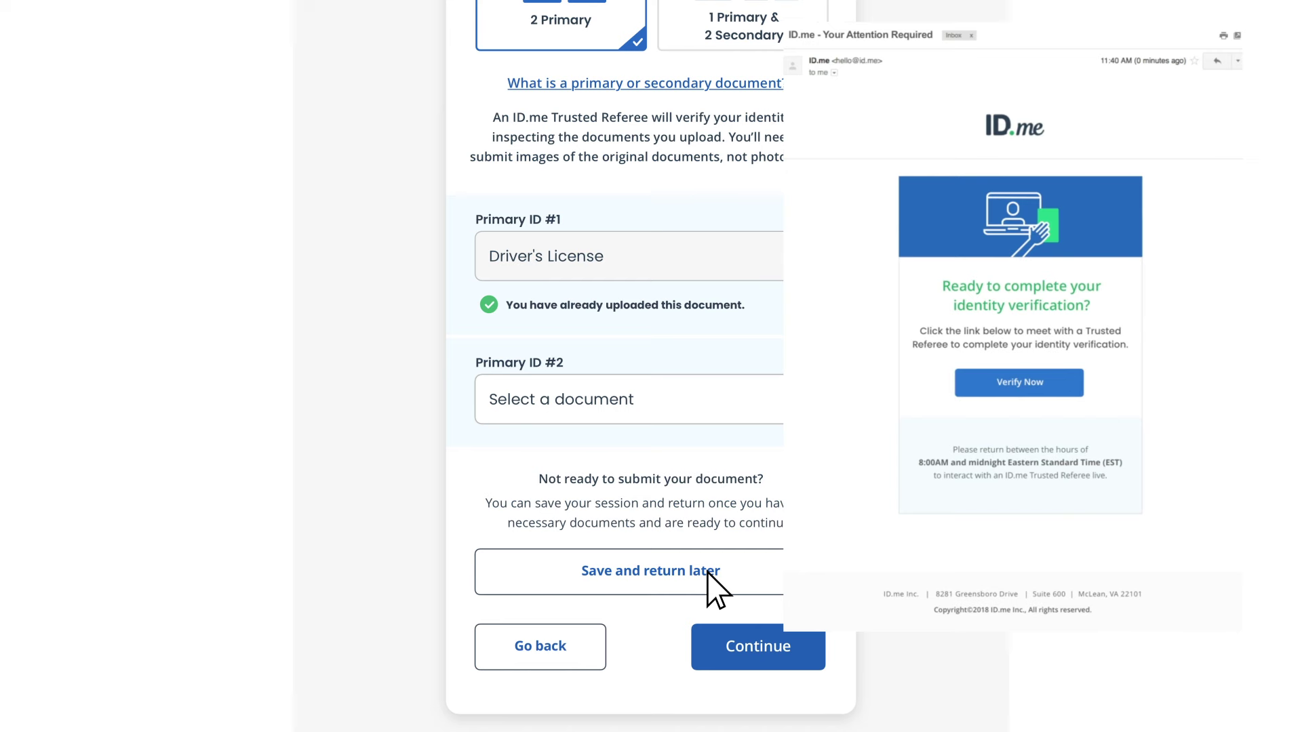
{"action": "scroll", "coordinate": [706, 572], "scroll_direction": "up", "scroll_amount": 1}
{"action": "scroll", "coordinate": [707, 572], "scroll_direction": "up", "scroll_amount": 4}
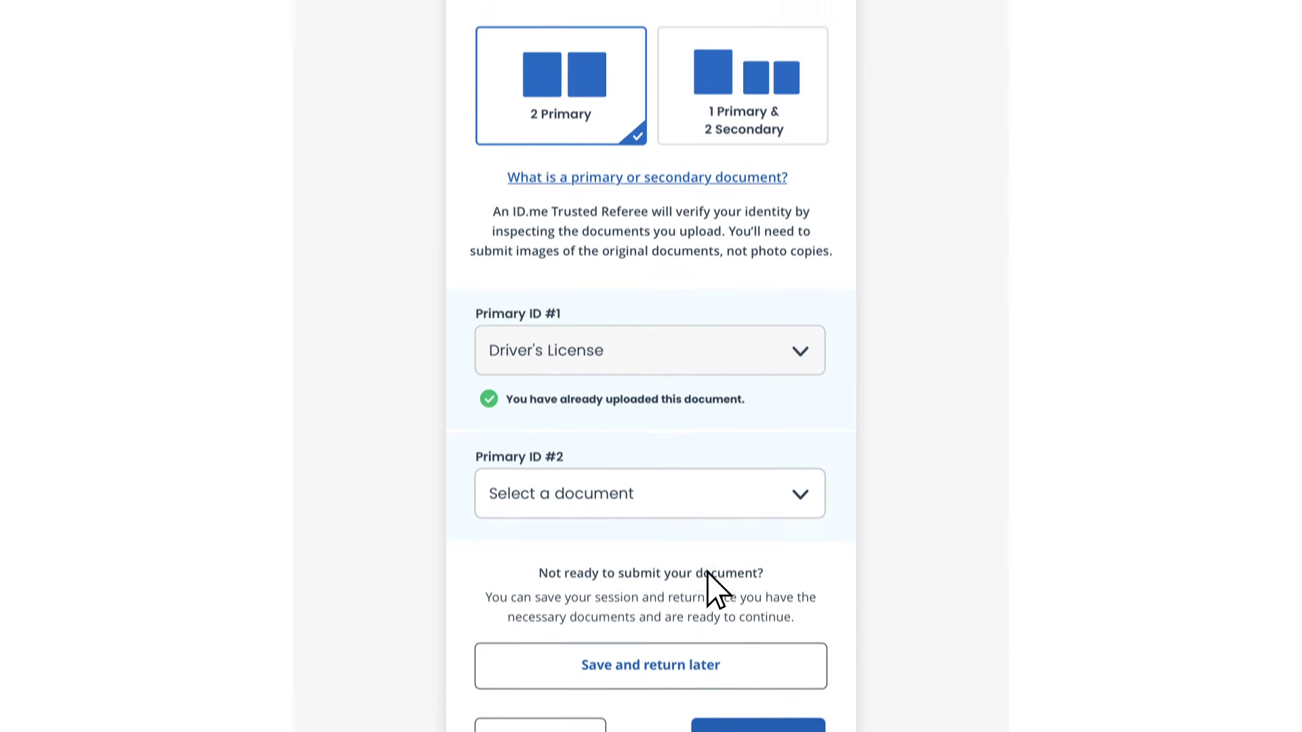
{"action": "scroll", "coordinate": [707, 572], "scroll_direction": "up", "scroll_amount": 3}
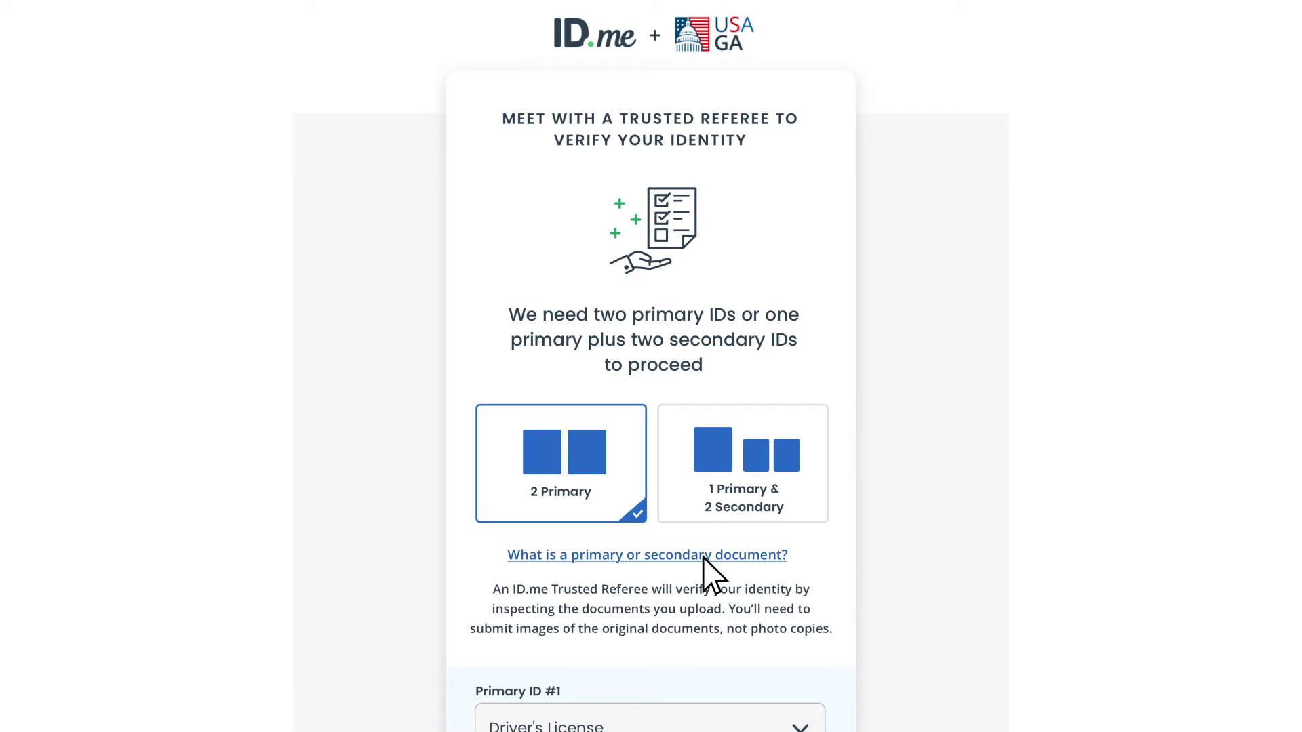
{"action": "left_click", "coordinate": [701, 554]}
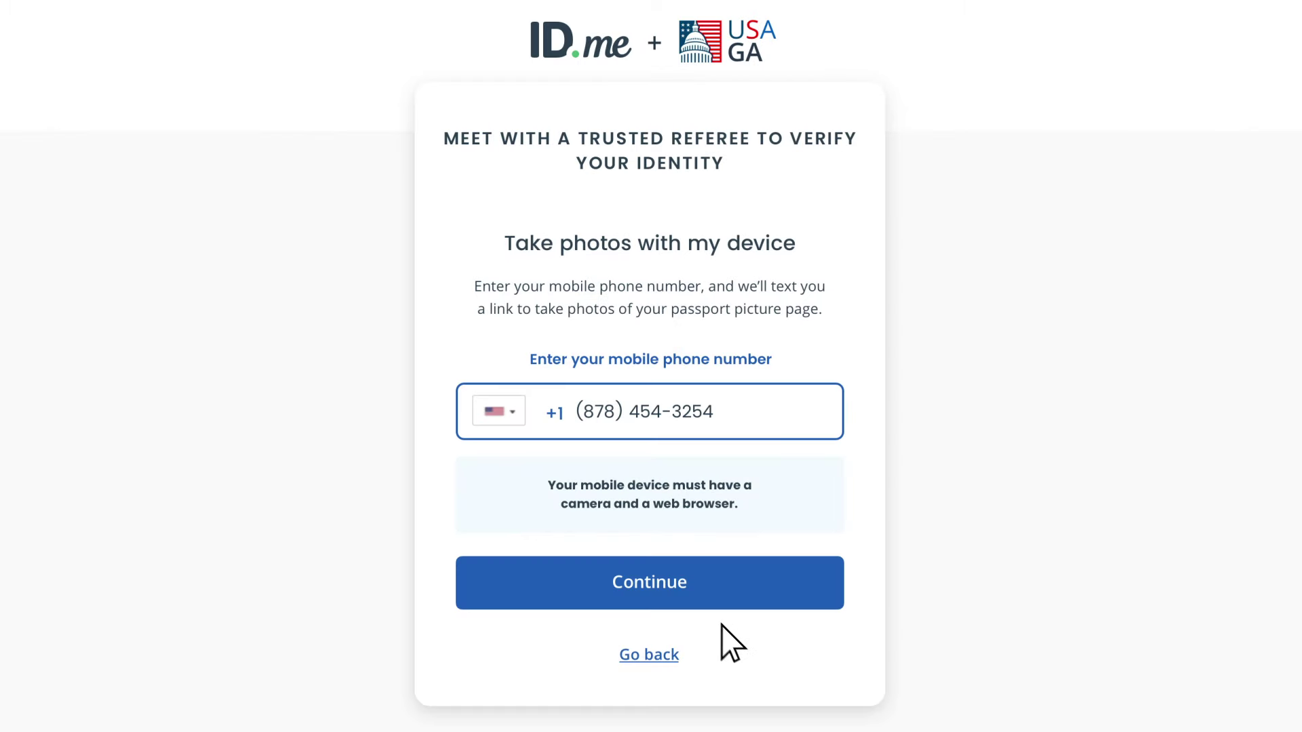
Step: Text the photo link to the phone, photograph the passport picture page, and submit a selfie
{"action": "left_click", "coordinate": [664, 581]}
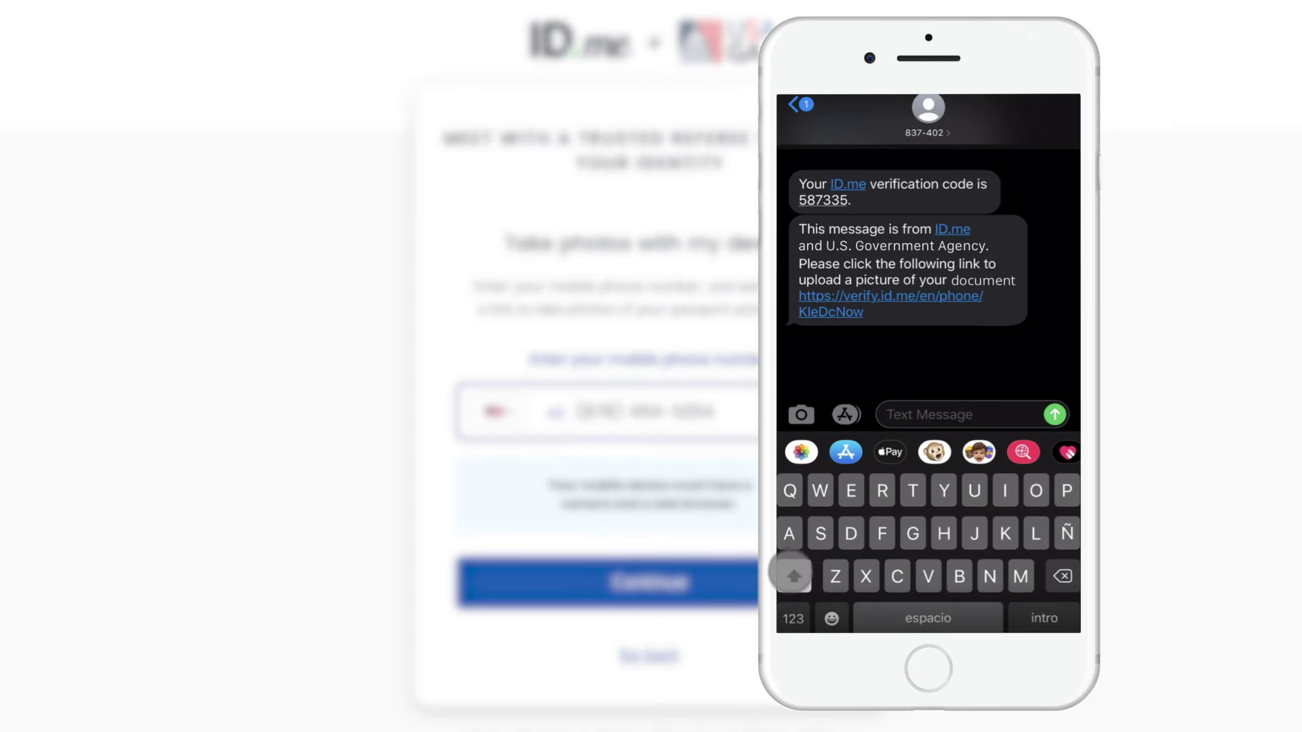
{"action": "left_click", "coordinate": [840, 320]}
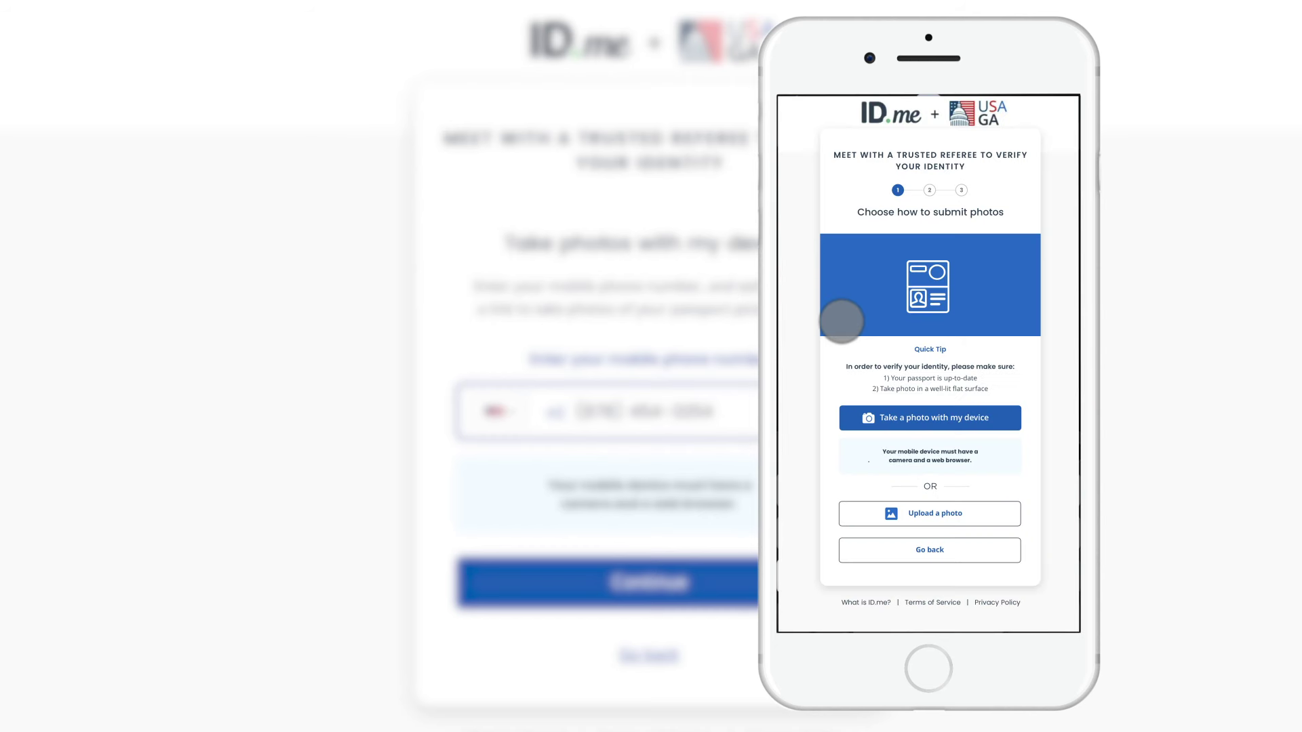
{"action": "left_click", "coordinate": [886, 428]}
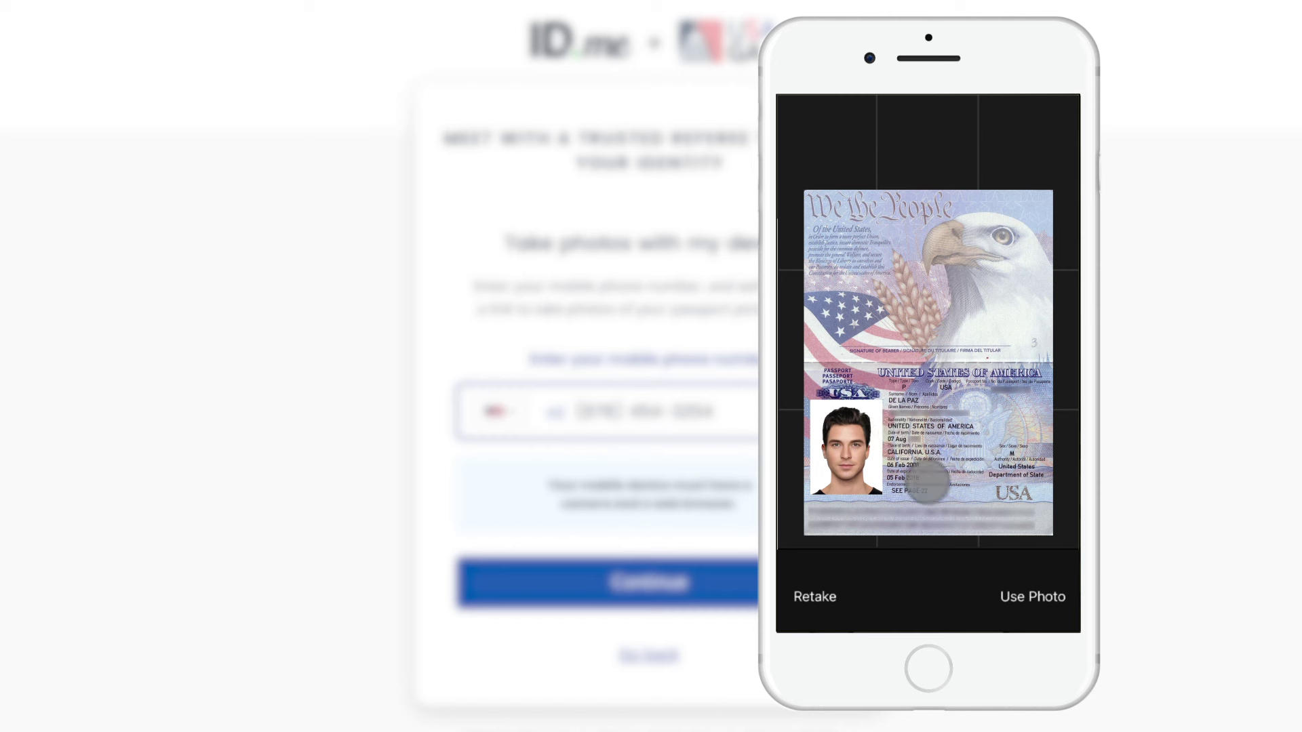
{"action": "left_click", "coordinate": [1021, 602]}
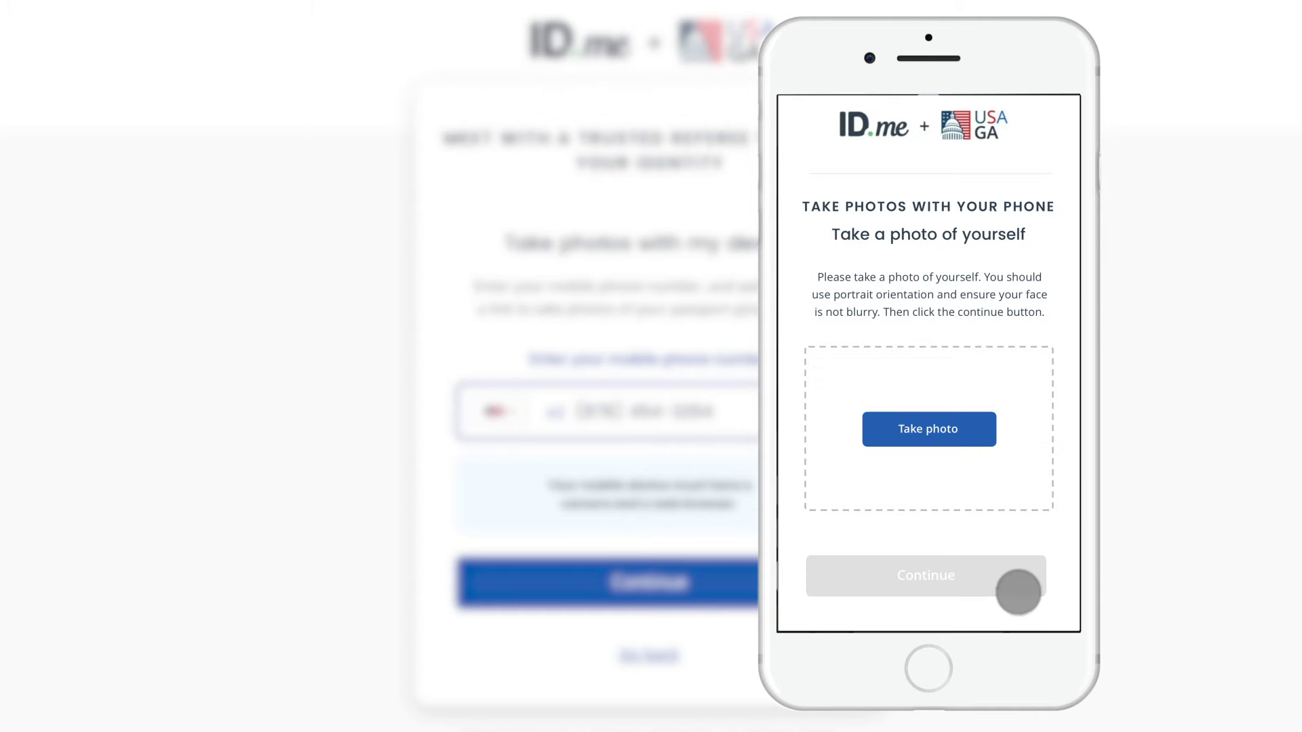
{"action": "left_click", "coordinate": [981, 443]}
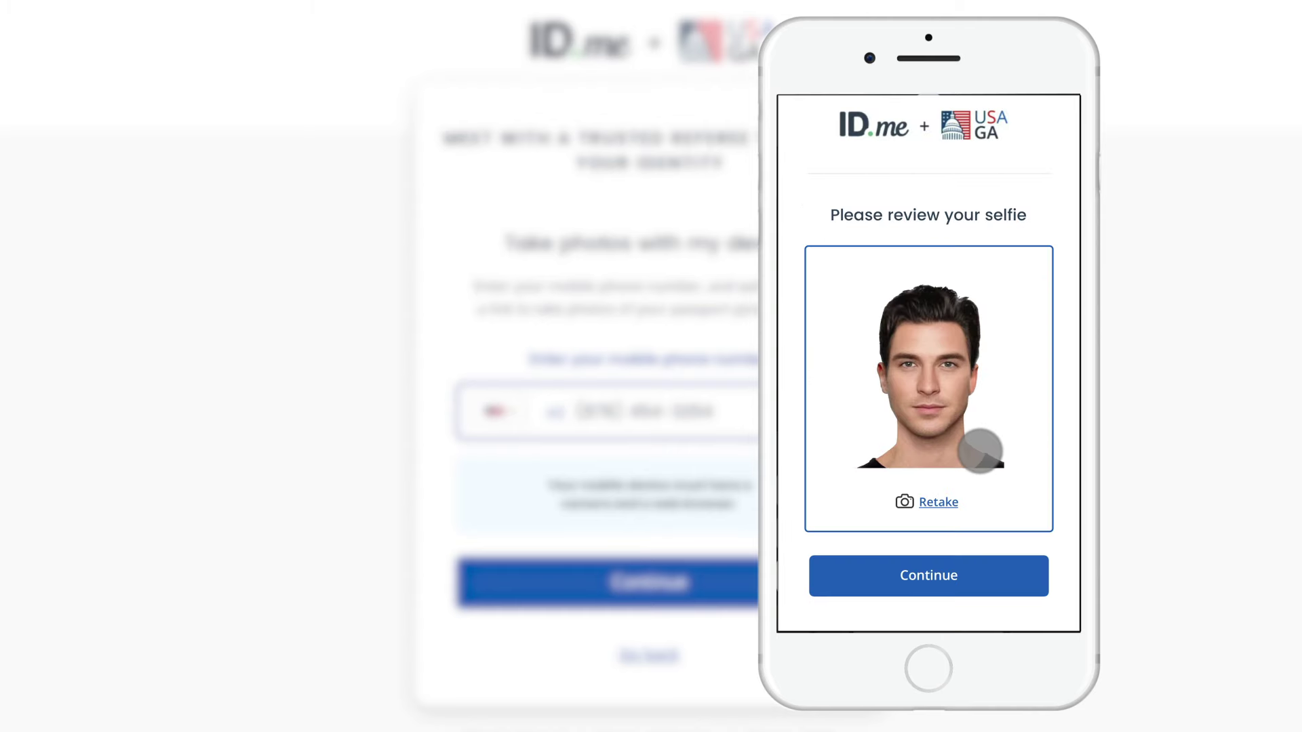
{"action": "left_click", "coordinate": [976, 578]}
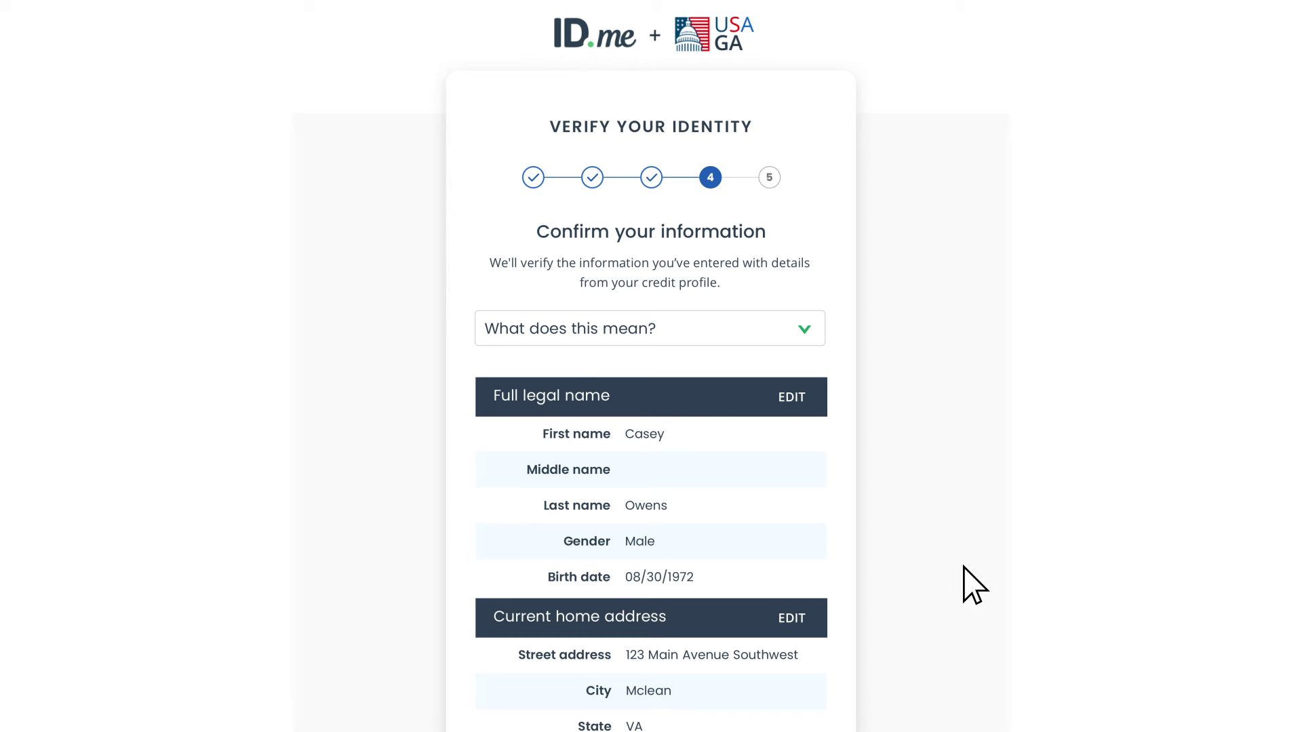
Step: Review the name, home address and uploaded documents on the Confirm your information page
{"action": "scroll", "coordinate": [963, 566], "scroll_direction": "down", "scroll_amount": 2}
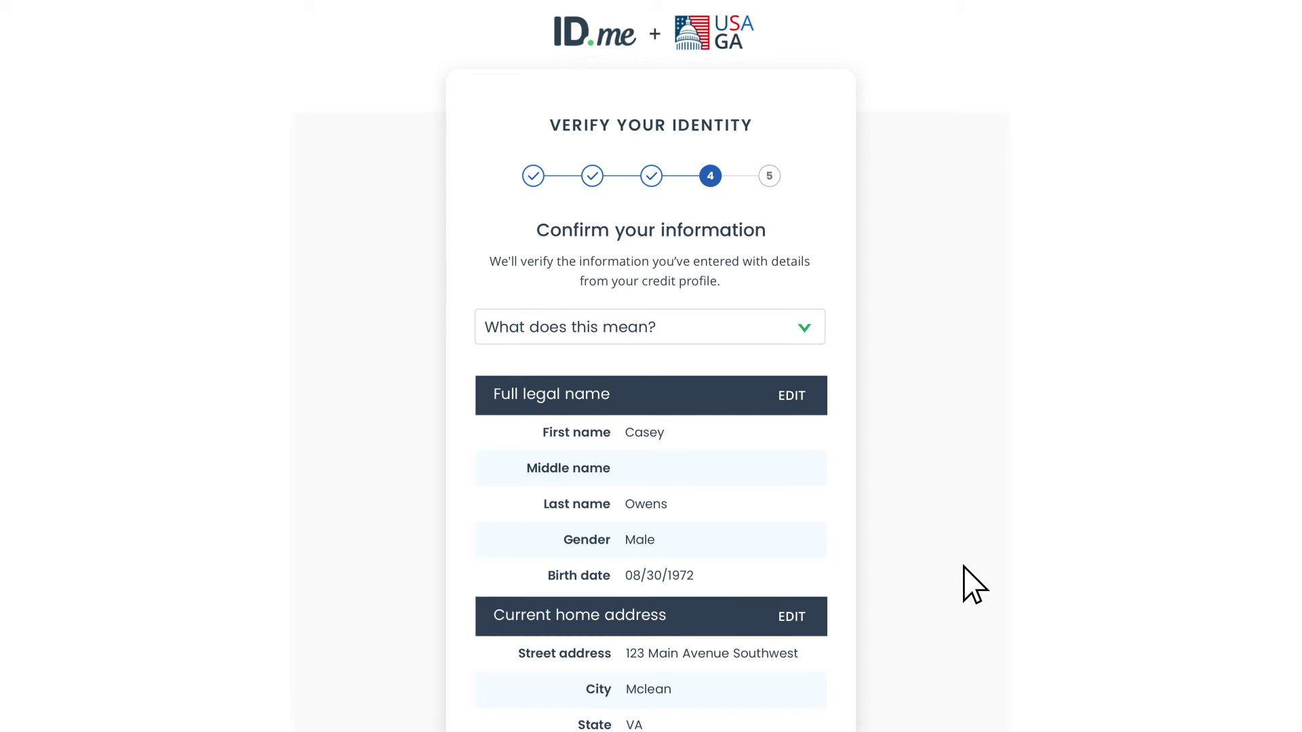
{"action": "scroll", "coordinate": [963, 567], "scroll_direction": "down", "scroll_amount": 3}
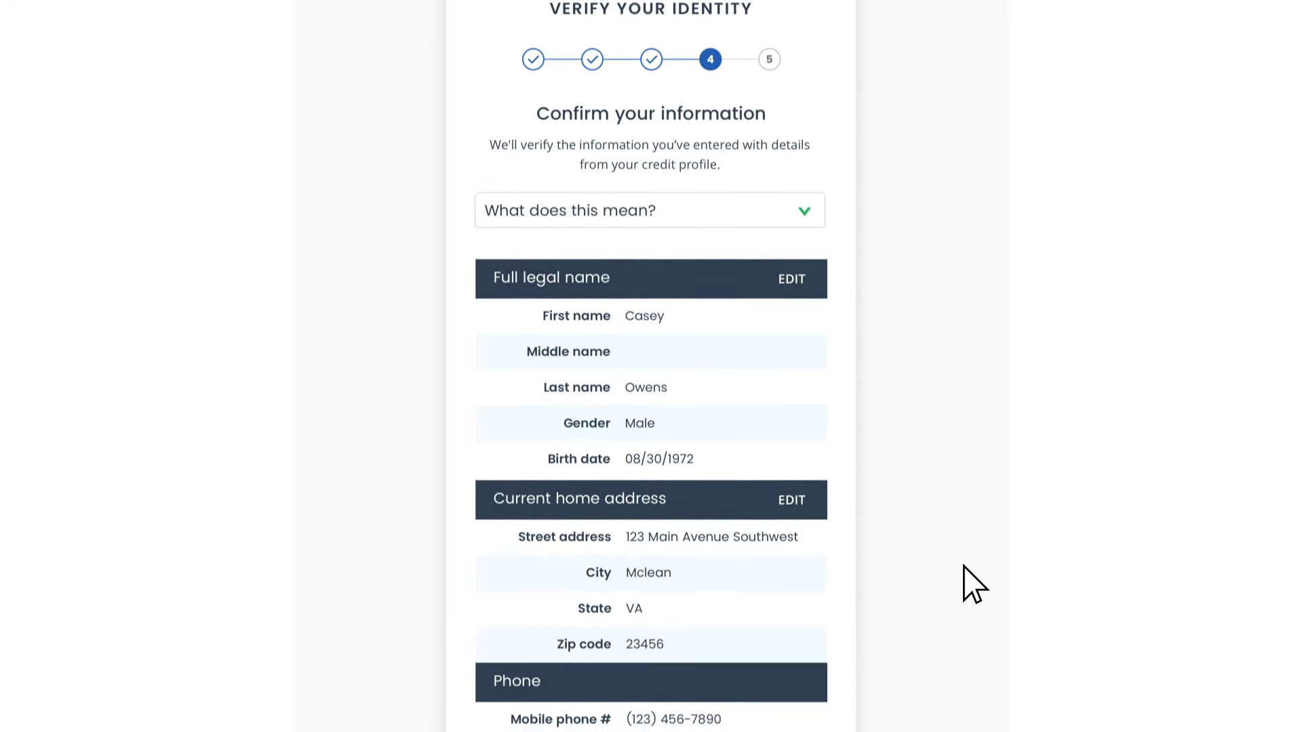
{"action": "scroll", "coordinate": [963, 566], "scroll_direction": "down", "scroll_amount": 3}
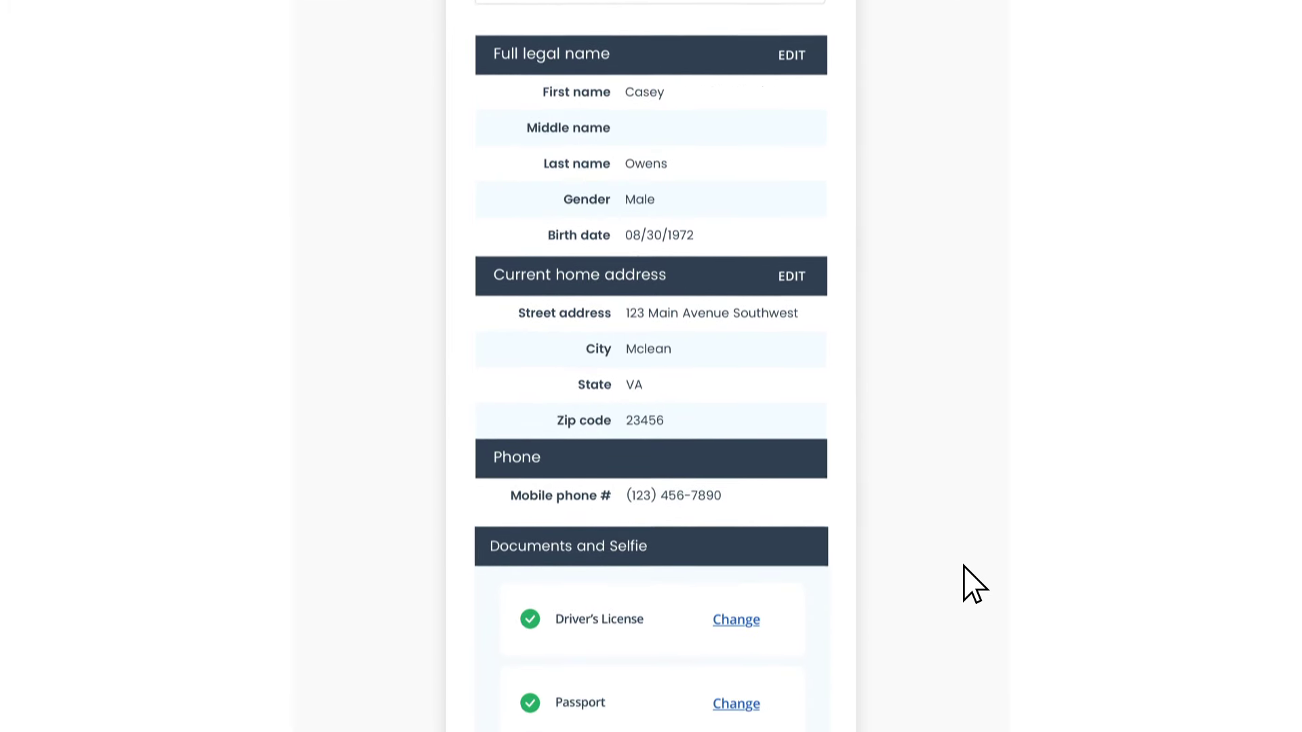
{"action": "scroll", "coordinate": [962, 566], "scroll_direction": "down", "scroll_amount": 2}
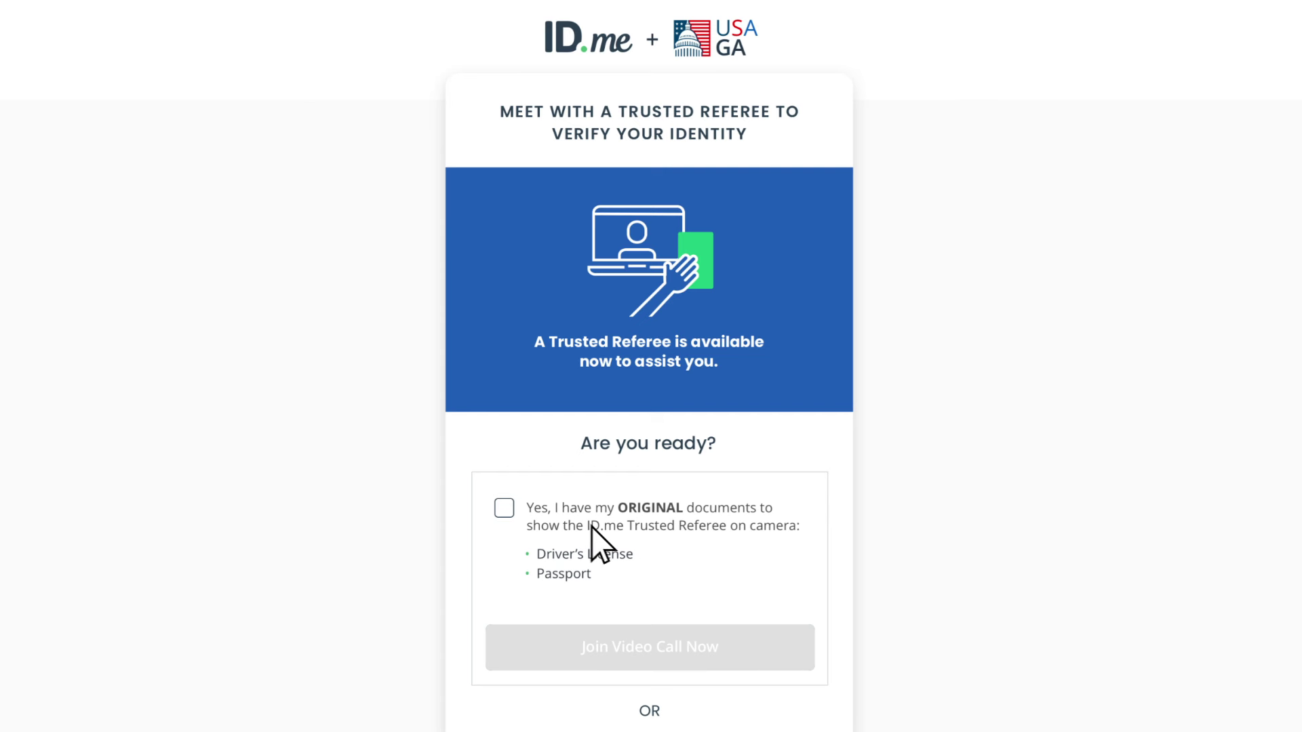
Step: Confirm the original driver's license and passport are at hand and join the video call now
{"action": "left_click", "coordinate": [505, 507]}
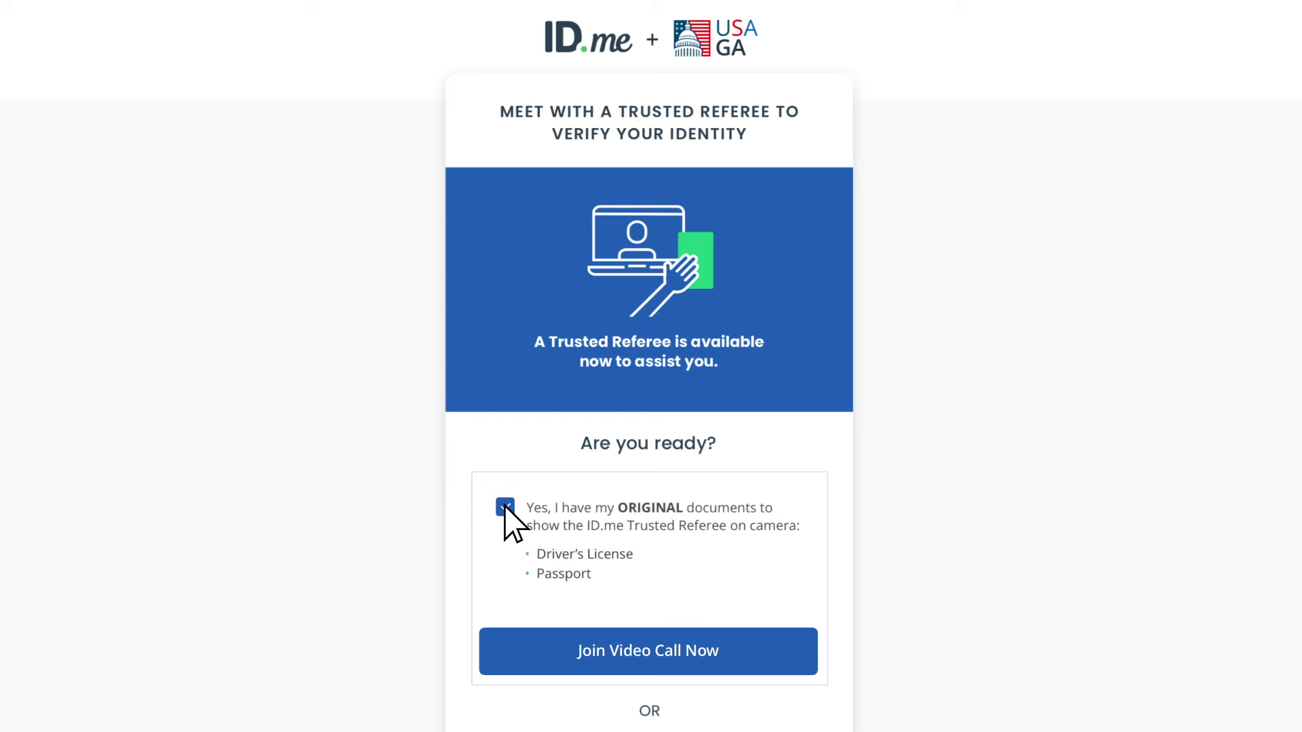
{"action": "scroll", "coordinate": [515, 522], "scroll_direction": "down", "scroll_amount": 3}
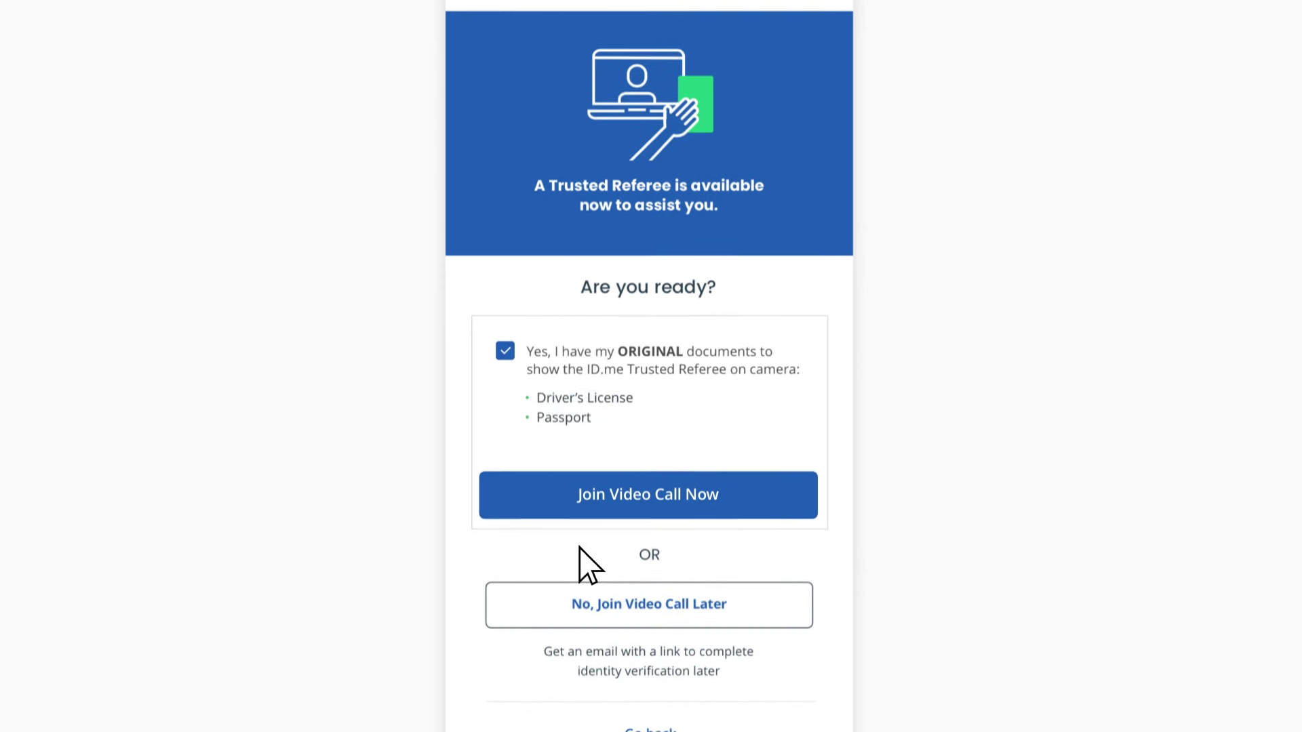
{"action": "scroll", "coordinate": [582, 553], "scroll_direction": "down", "scroll_amount": 1}
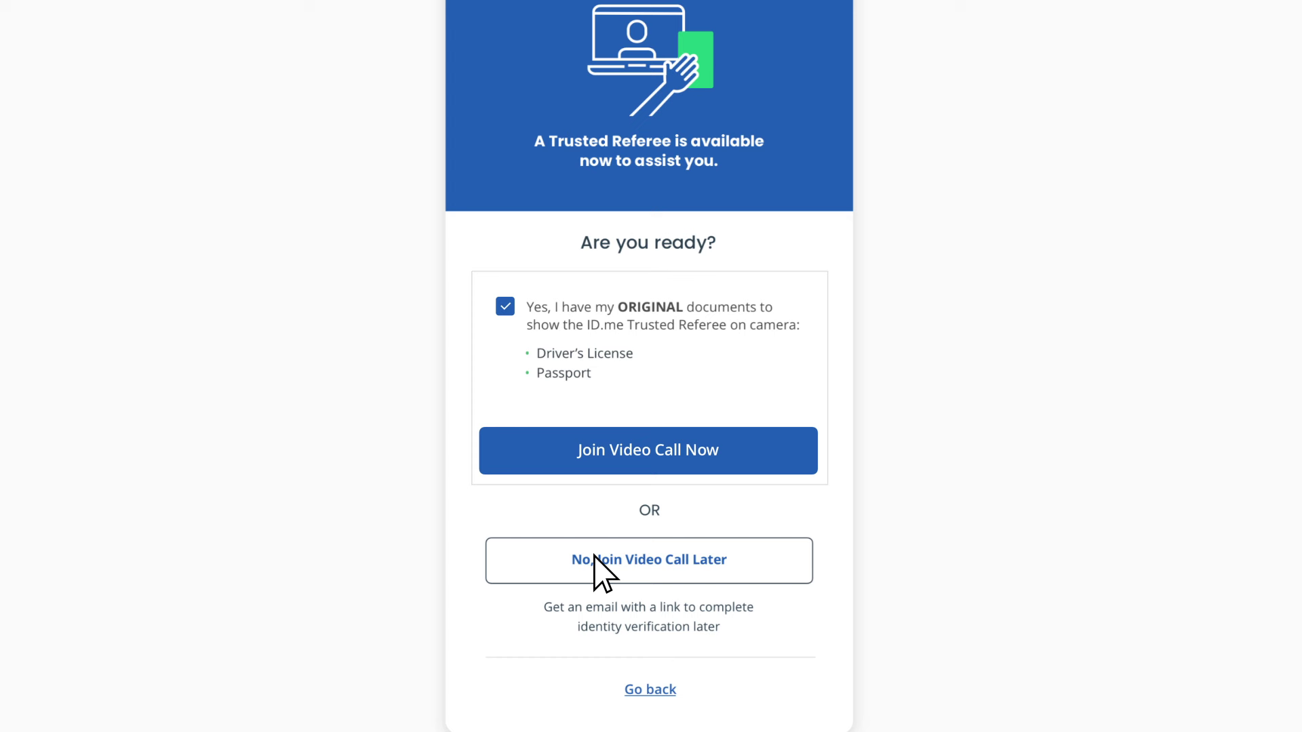
{"action": "left_click", "coordinate": [599, 449]}
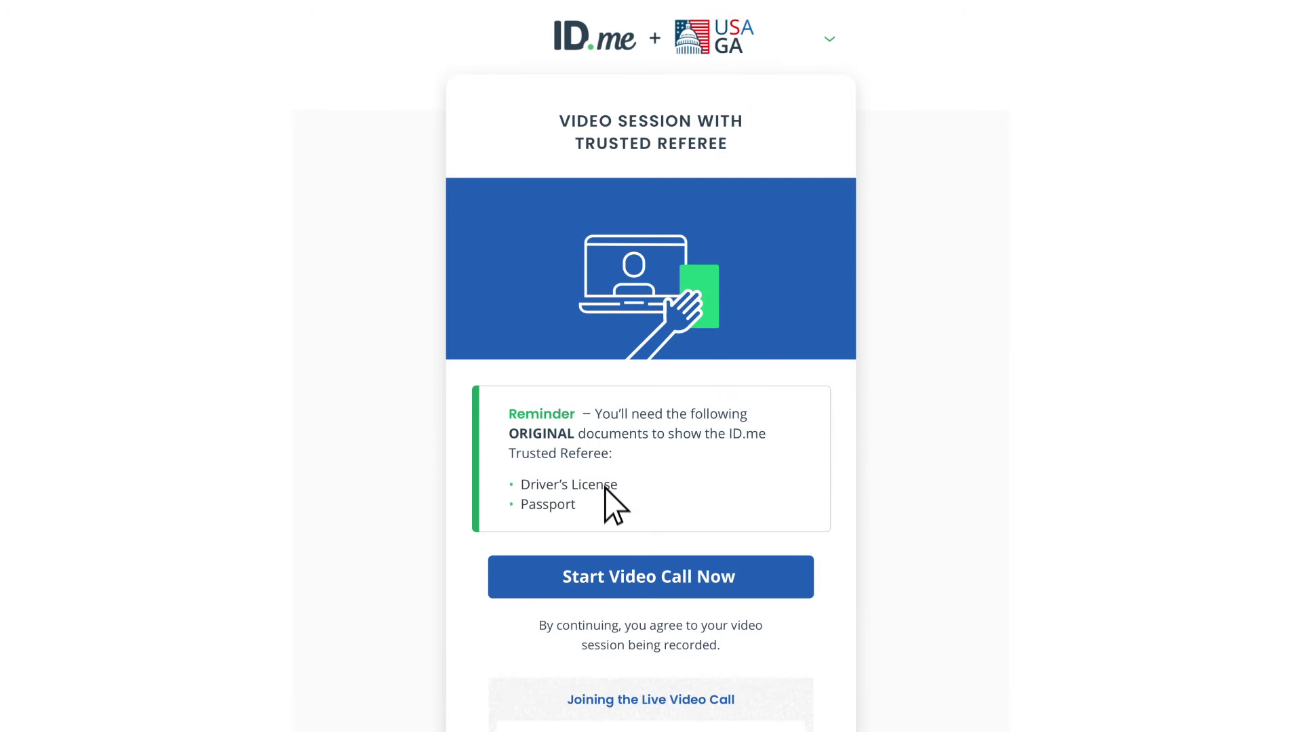
Step: Start the video call with the referee and allow camera and microphone access
{"action": "left_click", "coordinate": [614, 573]}
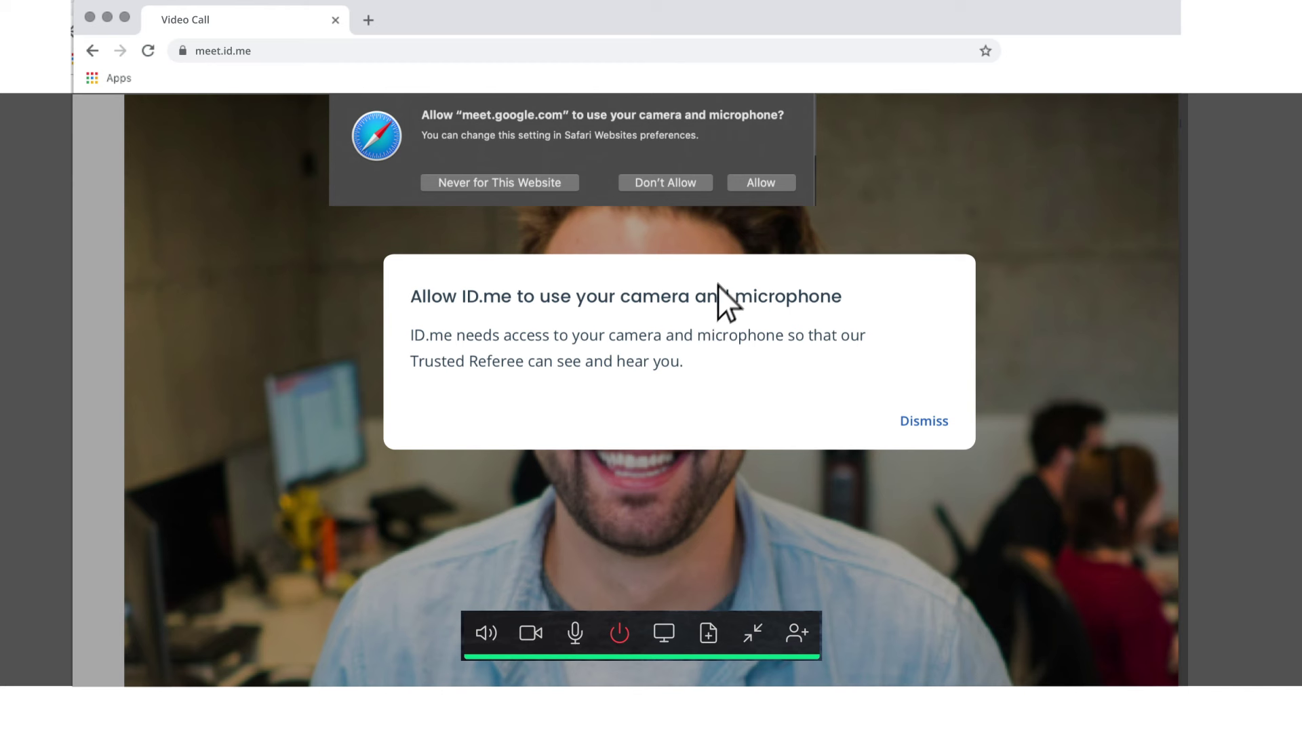
{"action": "left_click", "coordinate": [758, 183]}
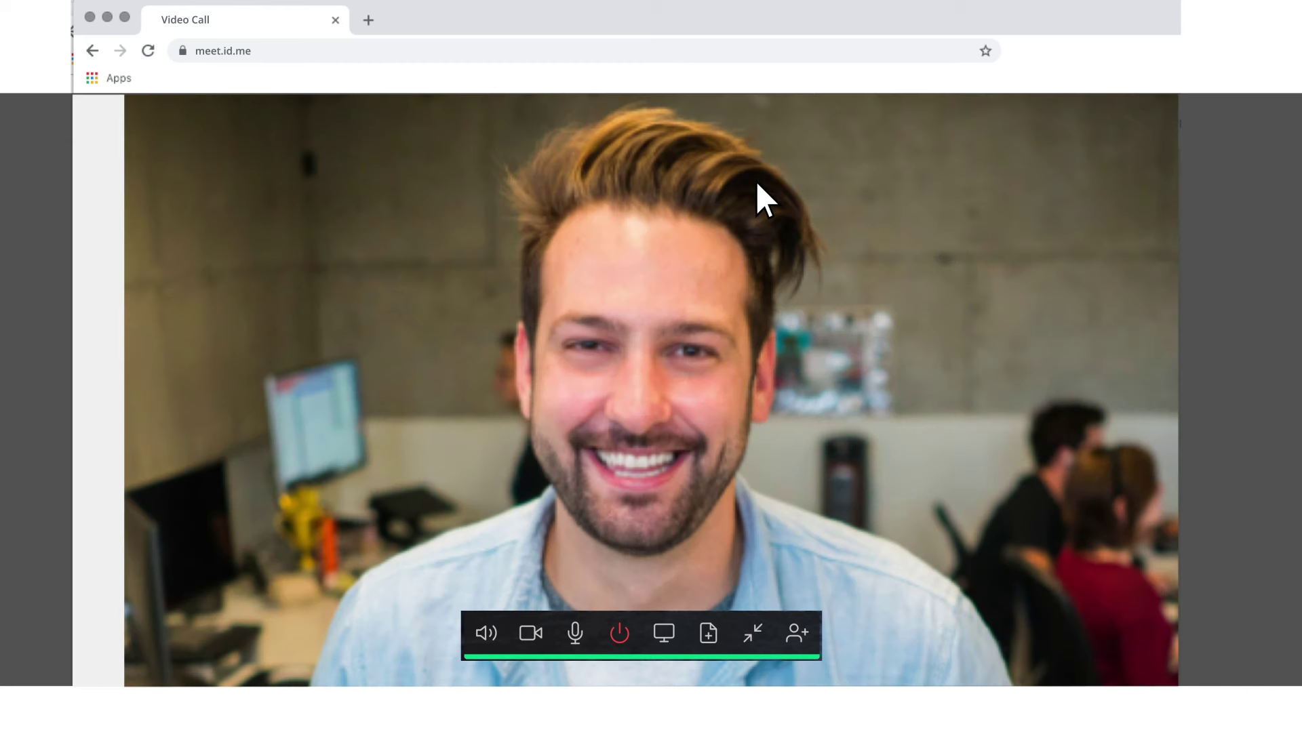